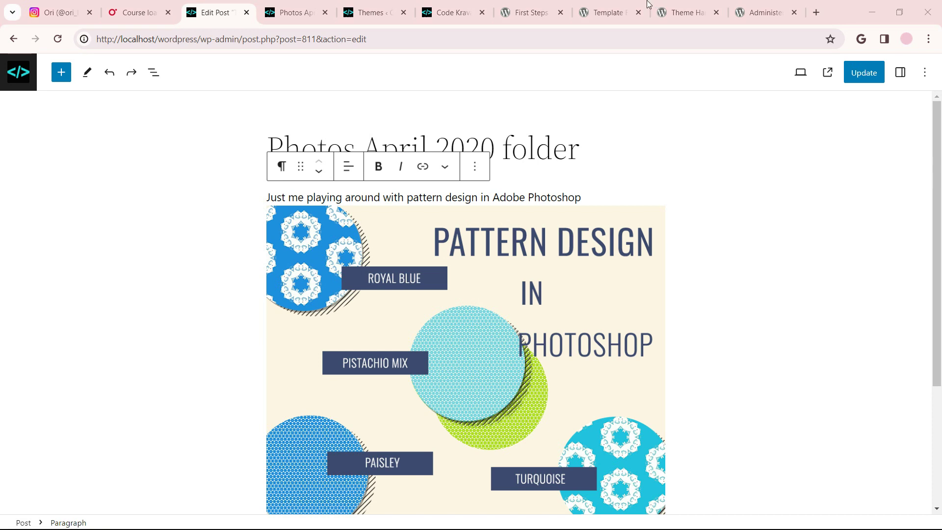
Look over the First Steps documentation's Creating a post section, then return to the post editor
{"action": "left_click", "coordinate": [528, 13]}
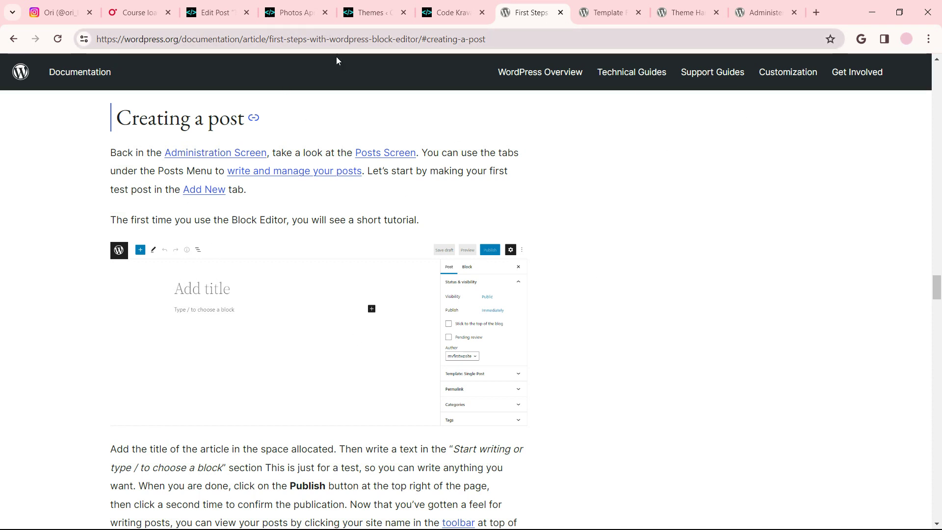
{"action": "key", "text": "Home"}
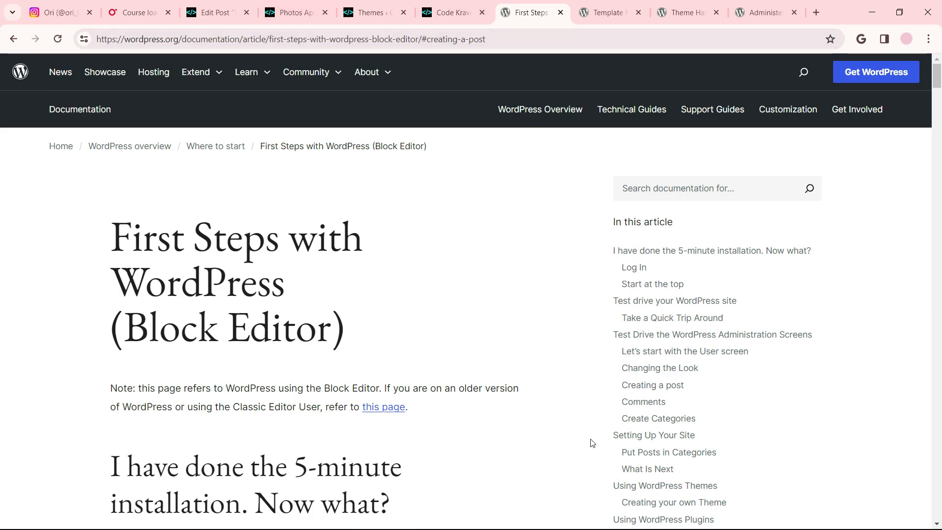
{"action": "left_click", "coordinate": [652, 385]}
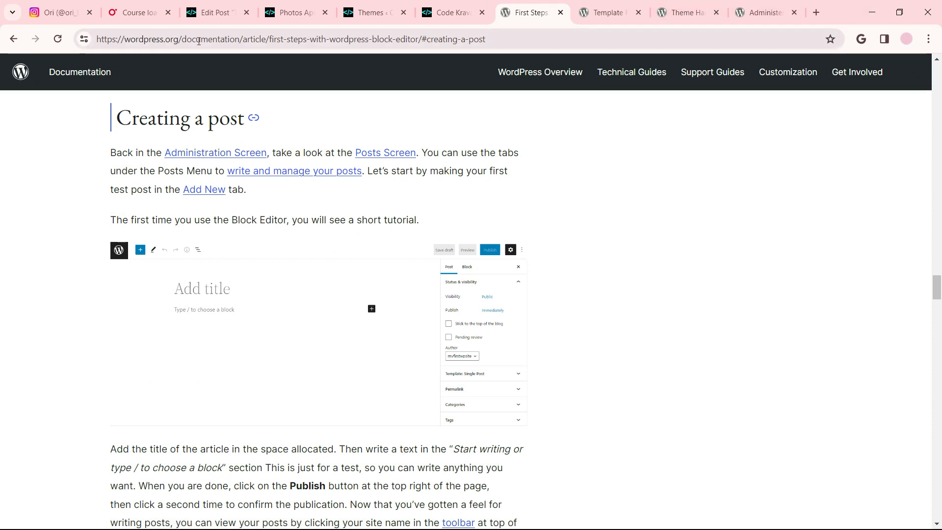
{"action": "key", "text": "ctrl+3"}
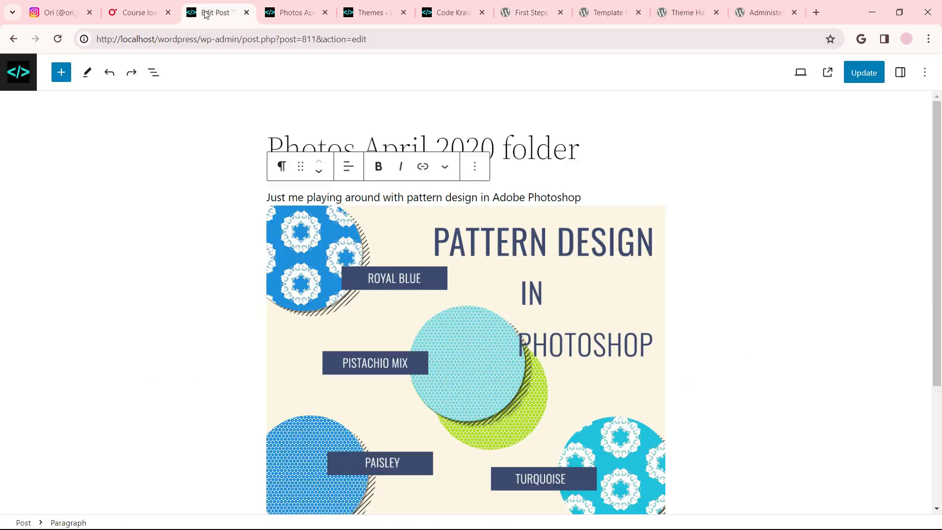
Leave the editor without saving and reopen the Photos April 2020 folder post from the posts list
{"action": "left_click", "coordinate": [7, 78]}
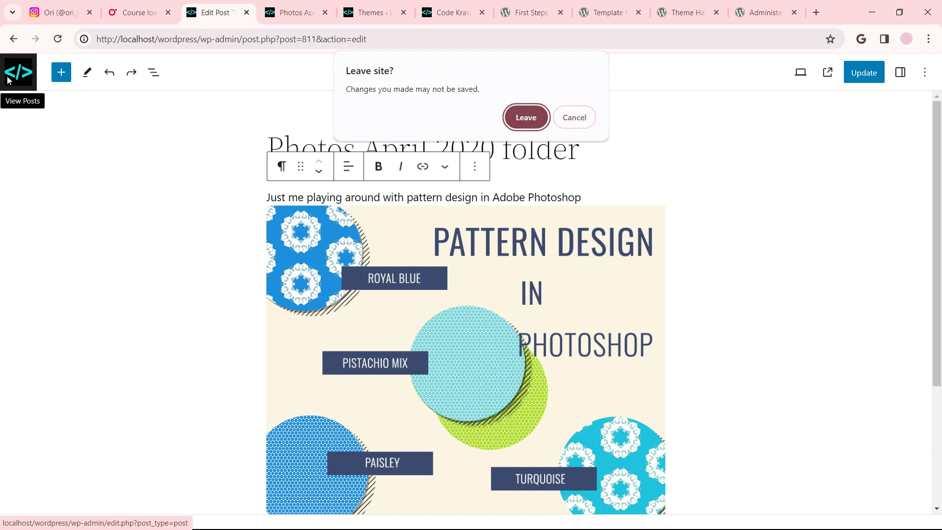
{"action": "left_click", "coordinate": [544, 119]}
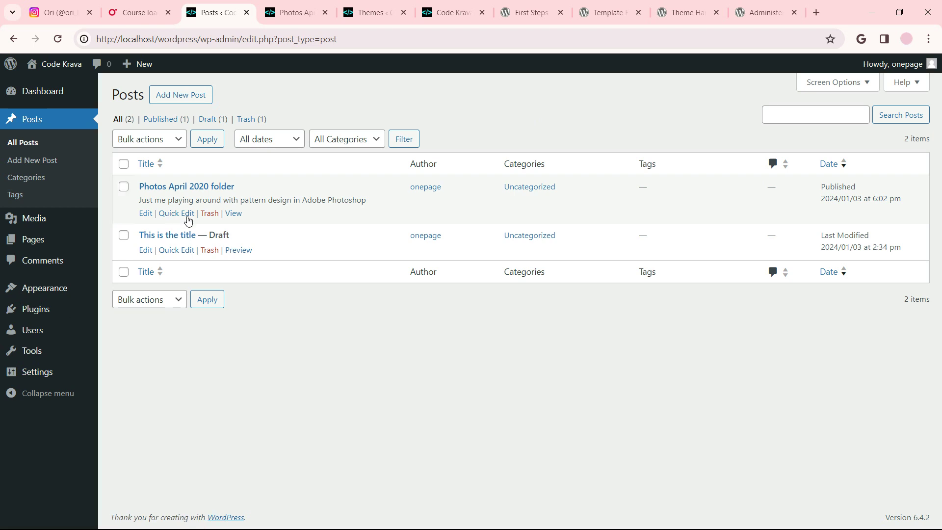
{"action": "left_click", "coordinate": [146, 215]}
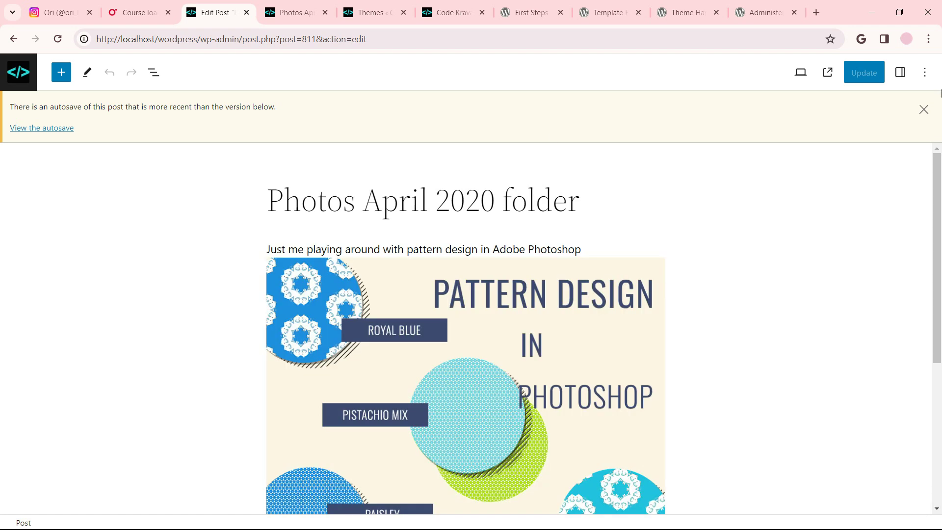
Dismiss the autosave notice, then left-align the pattern image and drag it wider across the page
{"action": "left_click", "coordinate": [924, 109]}
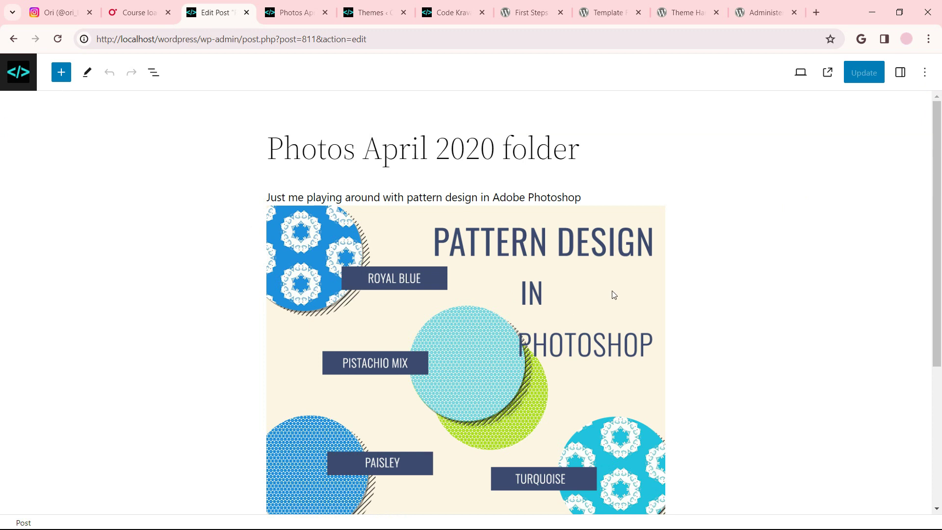
{"action": "left_click", "coordinate": [536, 315]}
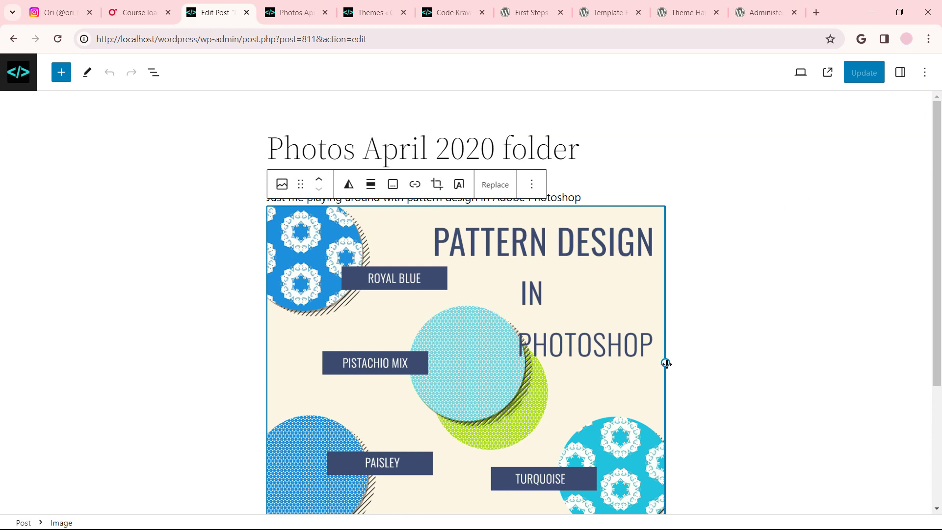
{"action": "left_click", "coordinate": [370, 185]}
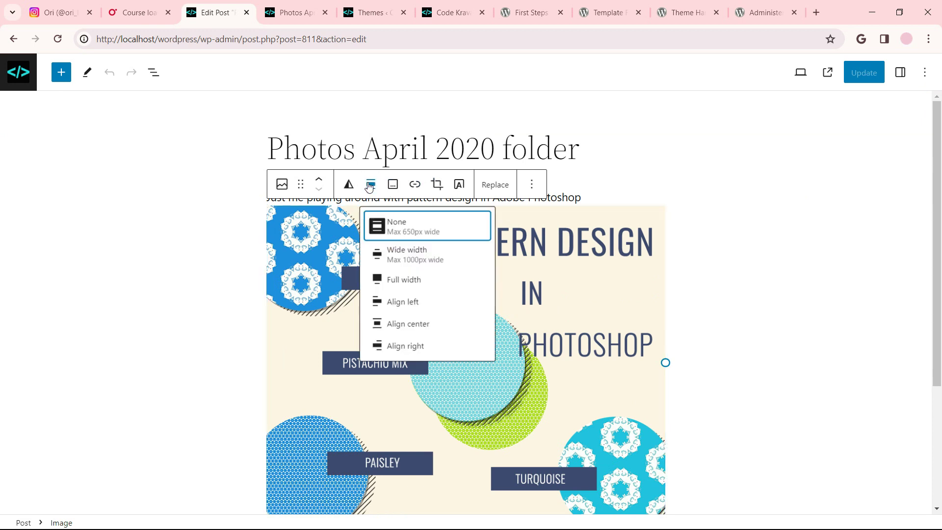
{"action": "left_click", "coordinate": [400, 301]}
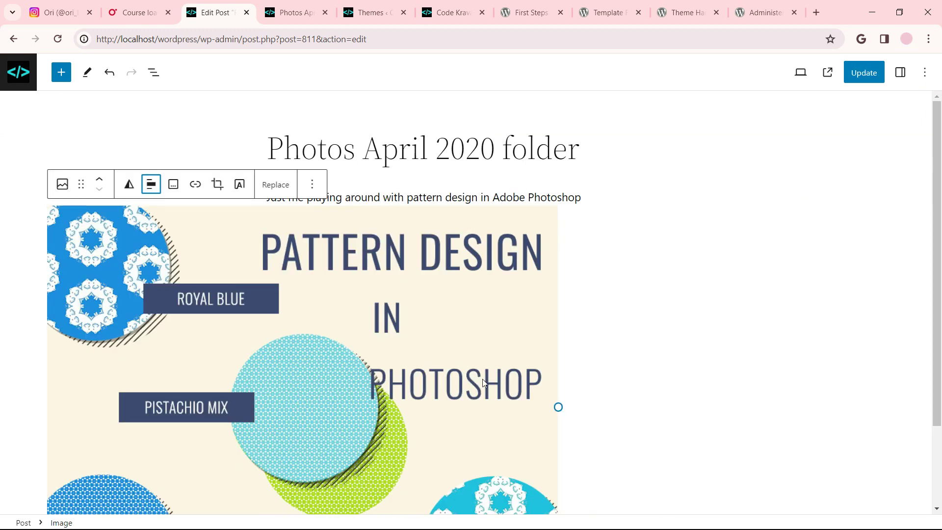
{"action": "left_click_drag", "start_coordinate": [558, 406], "coordinate": [879, 428]}
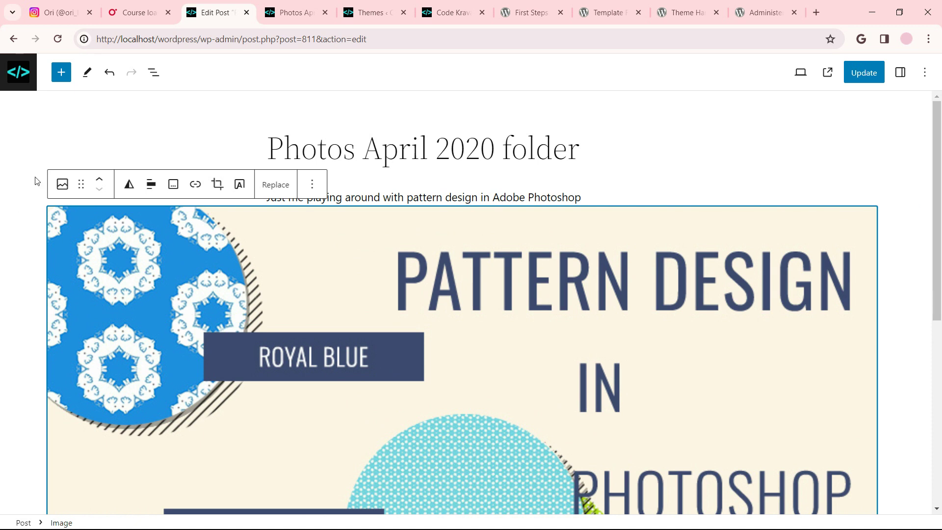
{"action": "left_click", "coordinate": [129, 185]}
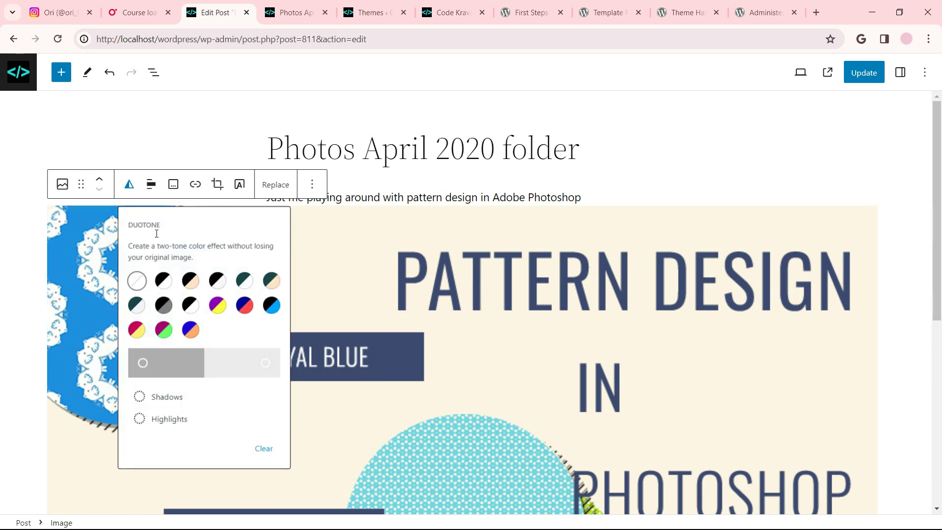
{"action": "left_click", "coordinate": [137, 330]}
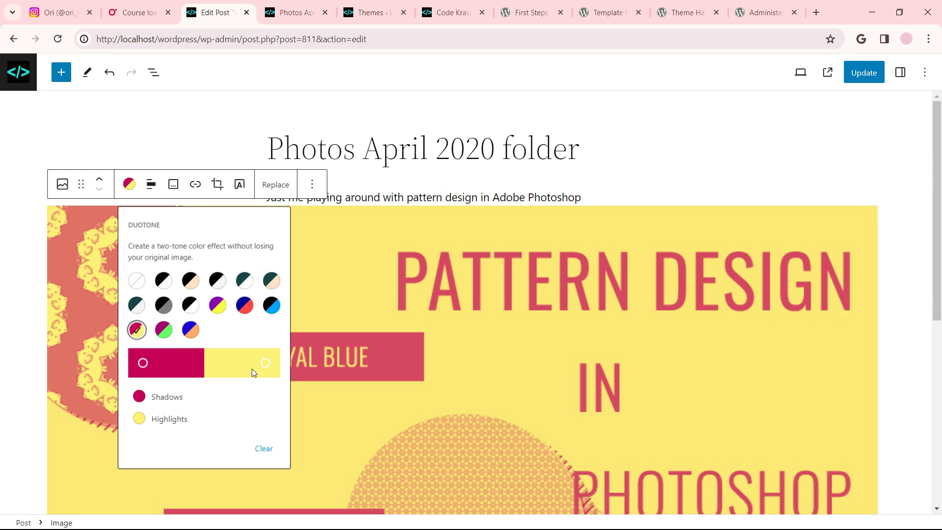
{"action": "left_click", "coordinate": [244, 308]}
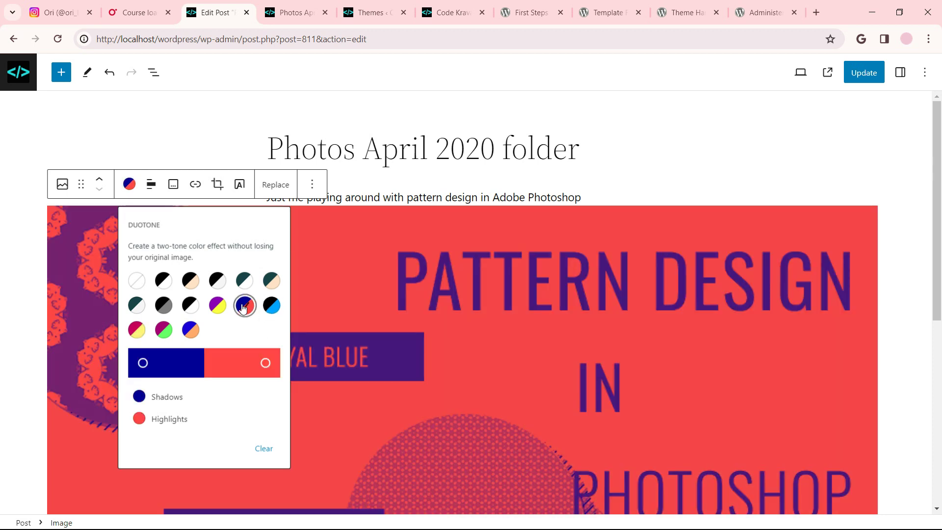
{"action": "left_click", "coordinate": [191, 330]}
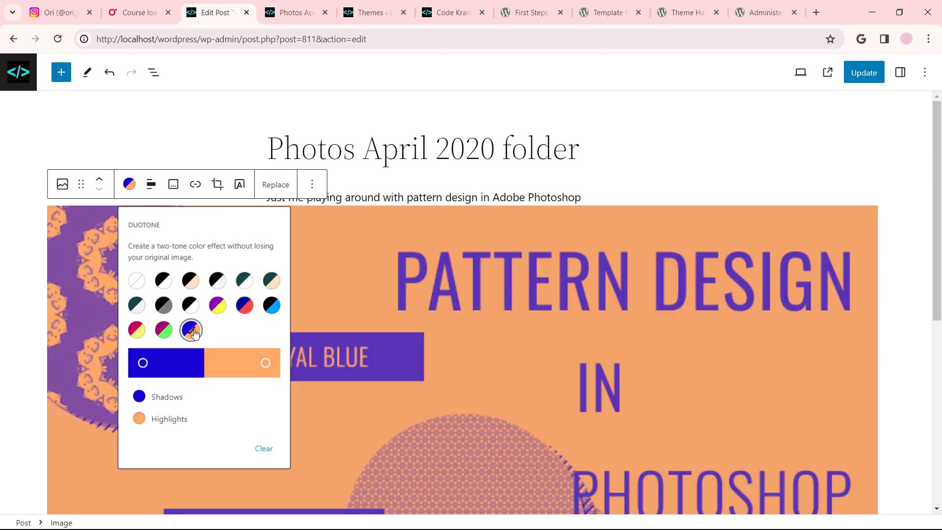
{"action": "left_click", "coordinate": [164, 335]}
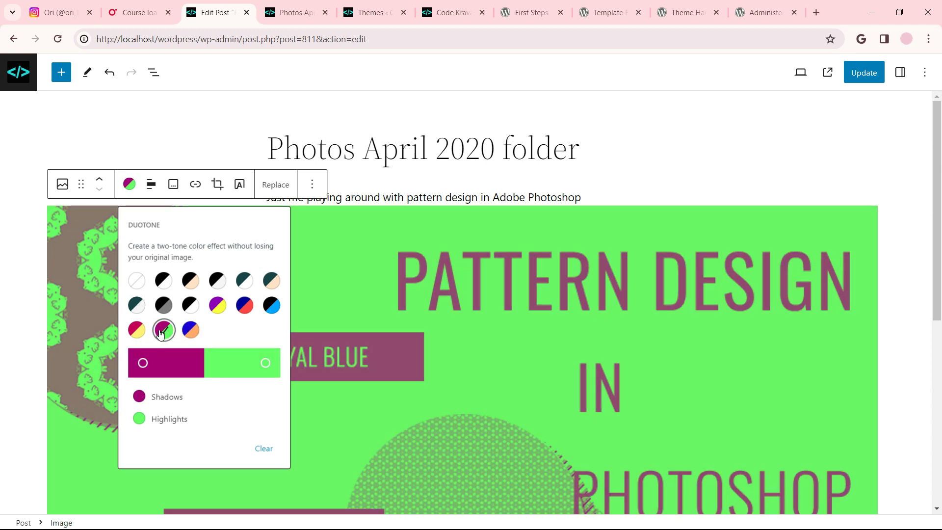
{"action": "left_click", "coordinate": [275, 311]}
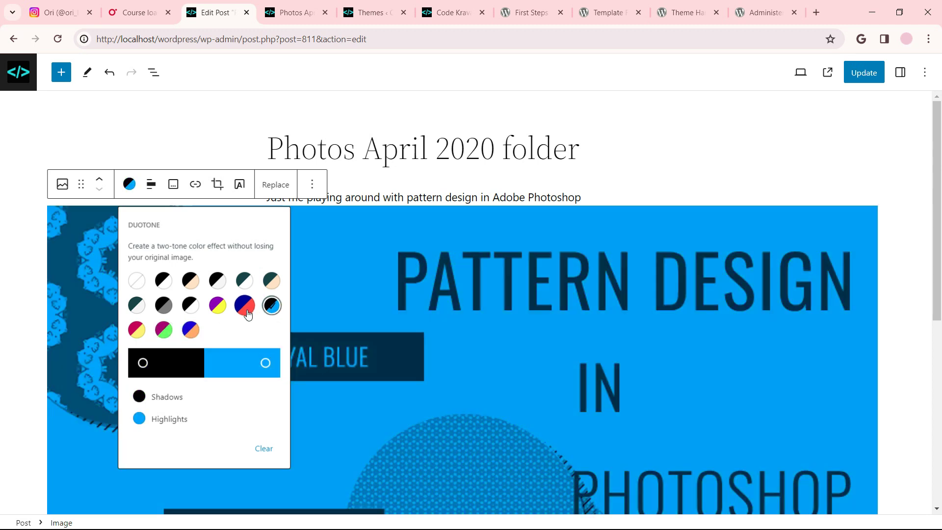
{"action": "left_click", "coordinate": [245, 284]}
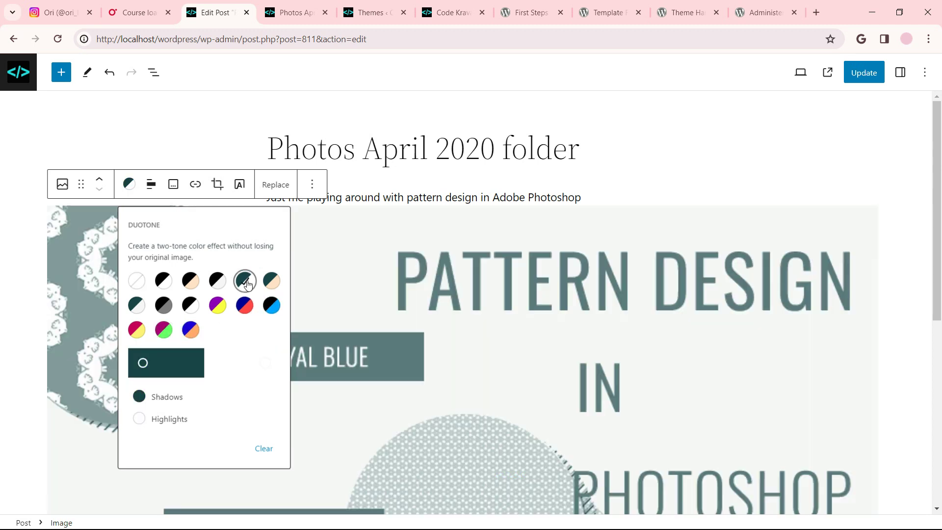
{"action": "left_click", "coordinate": [216, 283]}
{"action": "left_click", "coordinate": [190, 281]}
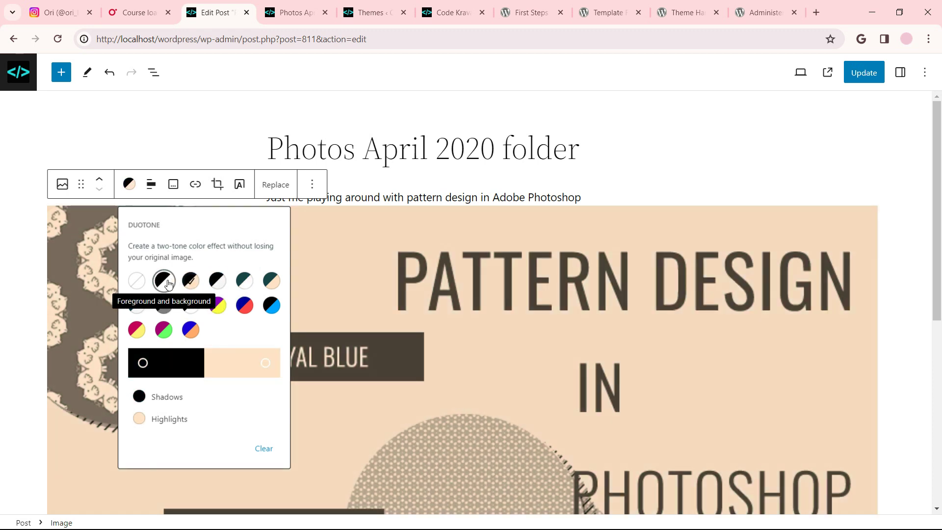
{"action": "left_click", "coordinate": [163, 280]}
{"action": "left_click", "coordinate": [136, 280]}
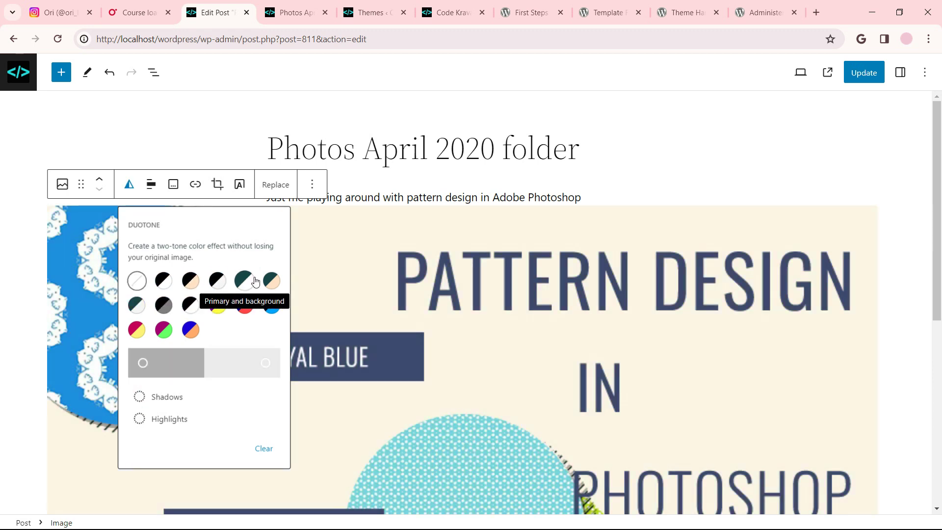
Add a bold 'patterns' caption below the image
{"action": "left_click", "coordinate": [173, 186]}
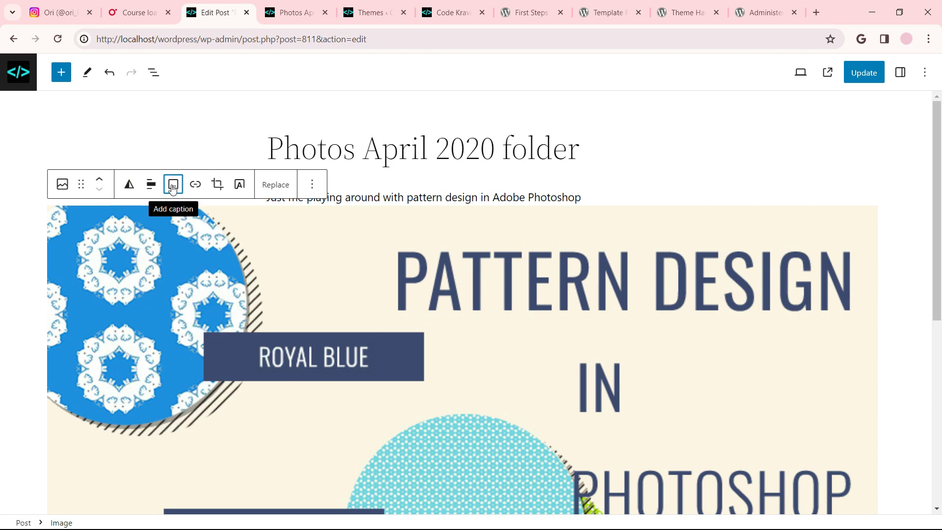
{"action": "type", "text": "patterns"}
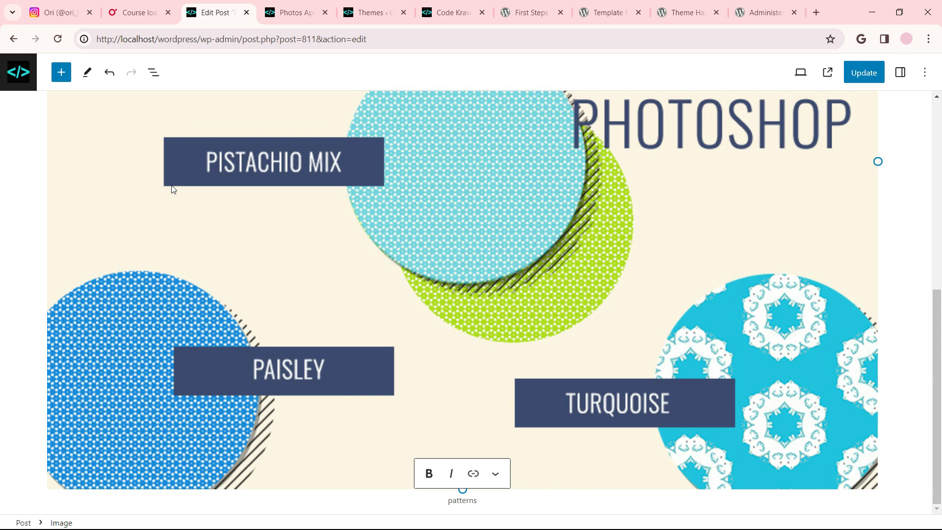
{"action": "key", "text": "ctrl+a"}
{"action": "key", "text": "ctrl+b"}
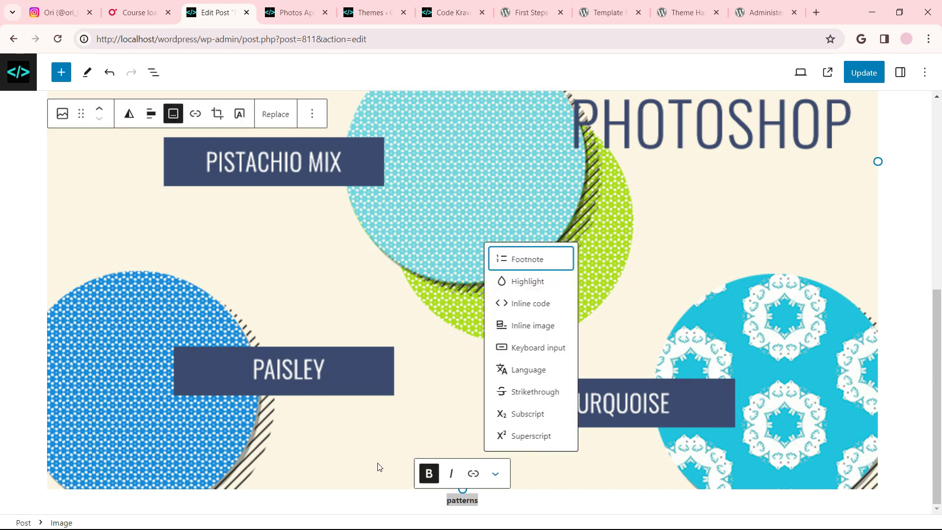
Highlight the caption with peach Secondary (#FFE2C7) as both text and background colour
{"action": "left_click", "coordinate": [510, 289]}
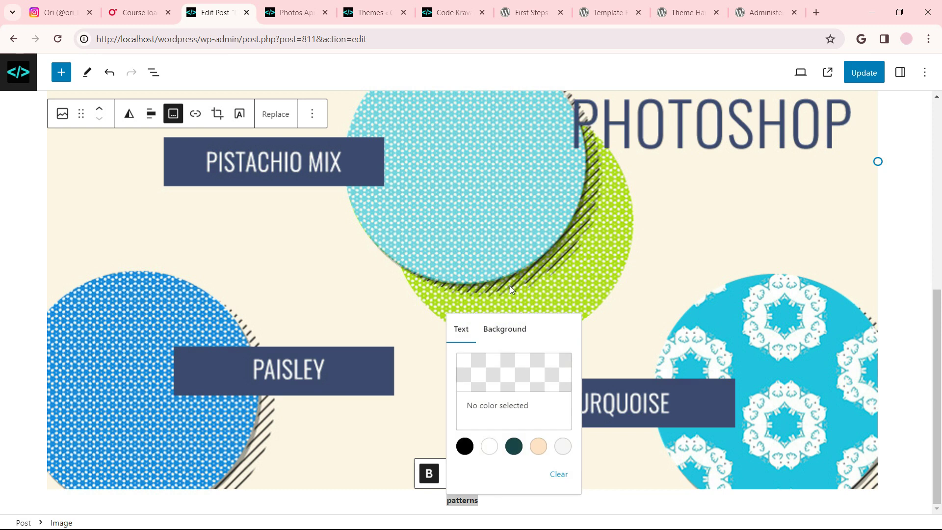
{"action": "left_click", "coordinate": [538, 446]}
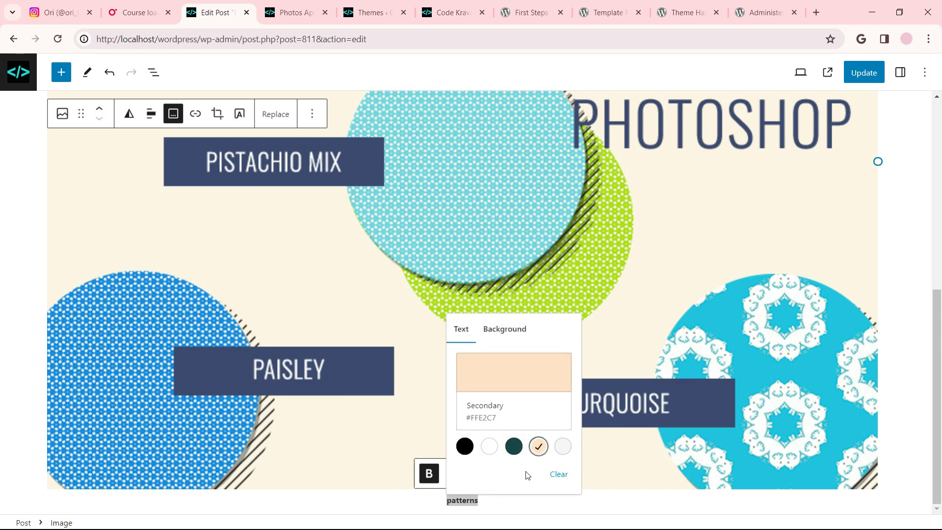
{"action": "left_click", "coordinate": [520, 329]}
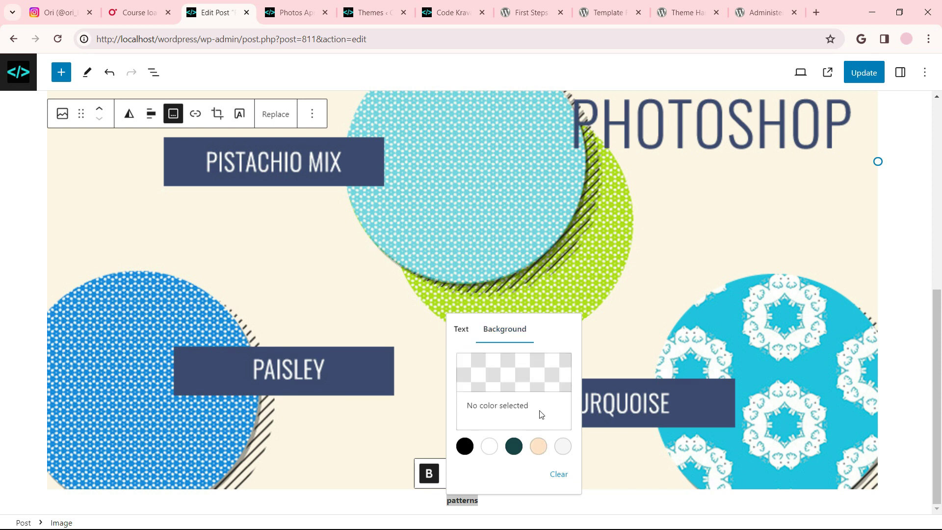
{"action": "left_click", "coordinate": [543, 456]}
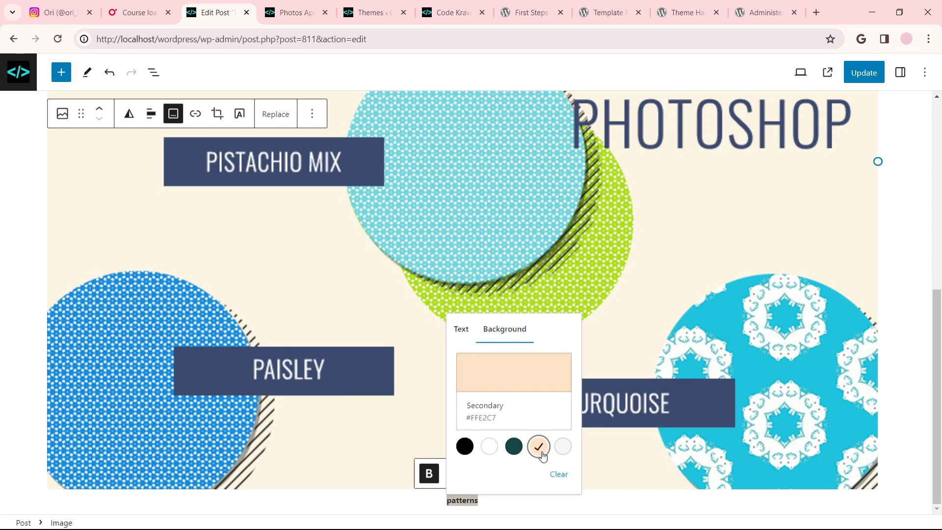
{"action": "left_click", "coordinate": [462, 332]}
{"action": "triple_click", "coordinate": [464, 460]}
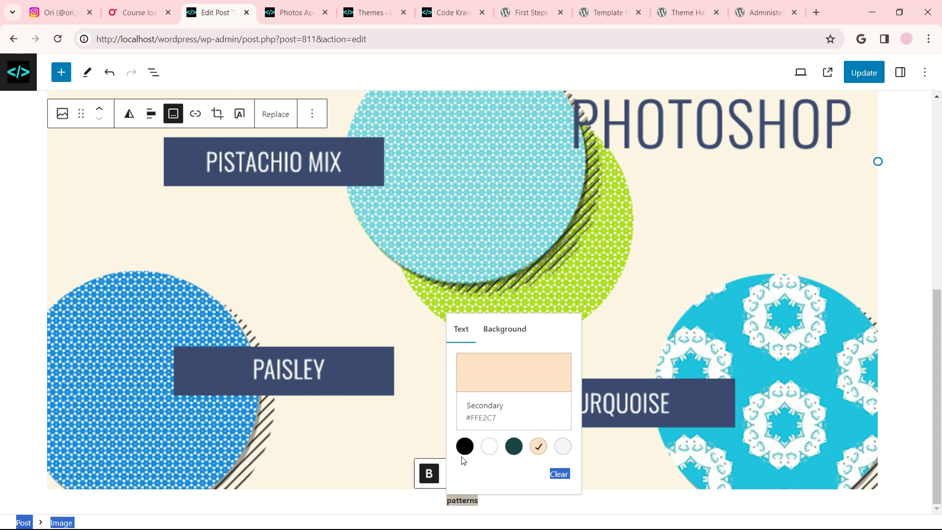
Close the caption's colour settings popover
{"action": "left_click", "coordinate": [459, 497]}
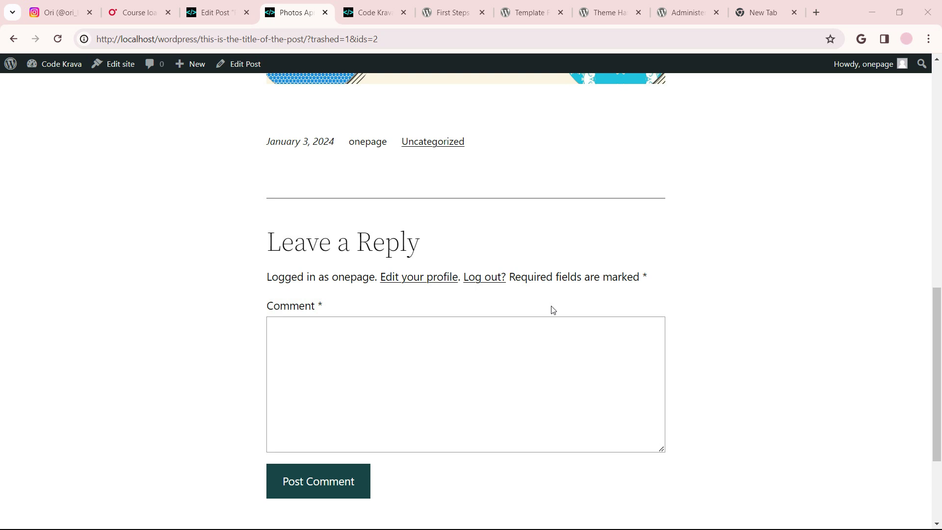
Submit the comment 'This is a test of comments.' and scroll up to view it
{"action": "left_click", "coordinate": [494, 338]}
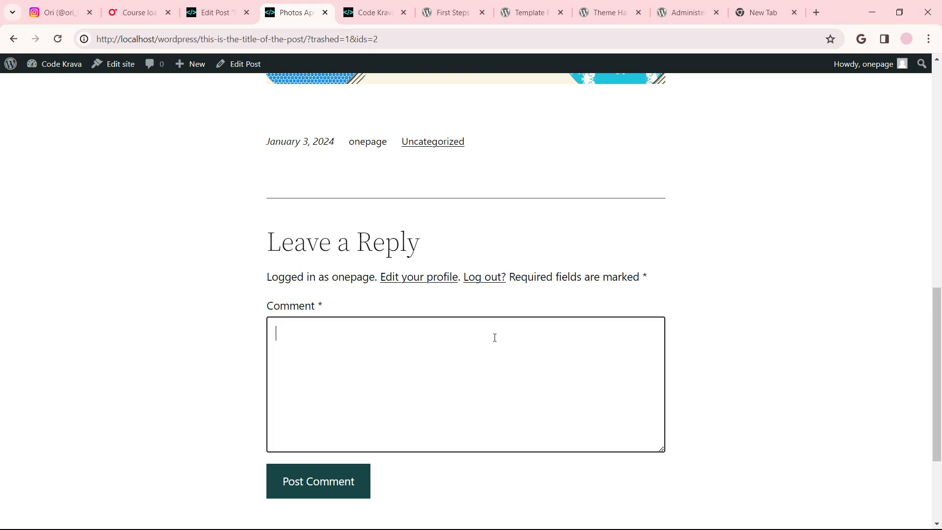
{"action": "type", "text": "Th"}
{"action": "key", "text": "BackSpace"}
{"action": "key", "text": "BackSpace"}
{"action": "key", "text": "Caps_Lock"}
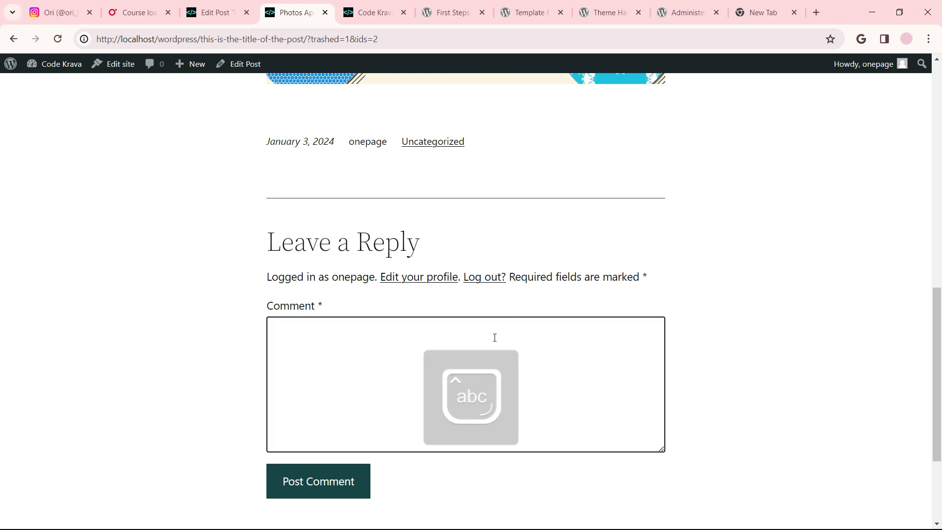
{"action": "type", "text": "This is the"}
{"action": "key", "text": "BackSpace"}
{"action": "key", "text": "BackSpace"}
{"action": "key", "text": "BackSpace"}
{"action": "key", "text": "BackSpace"}
{"action": "type", "text": "a "}
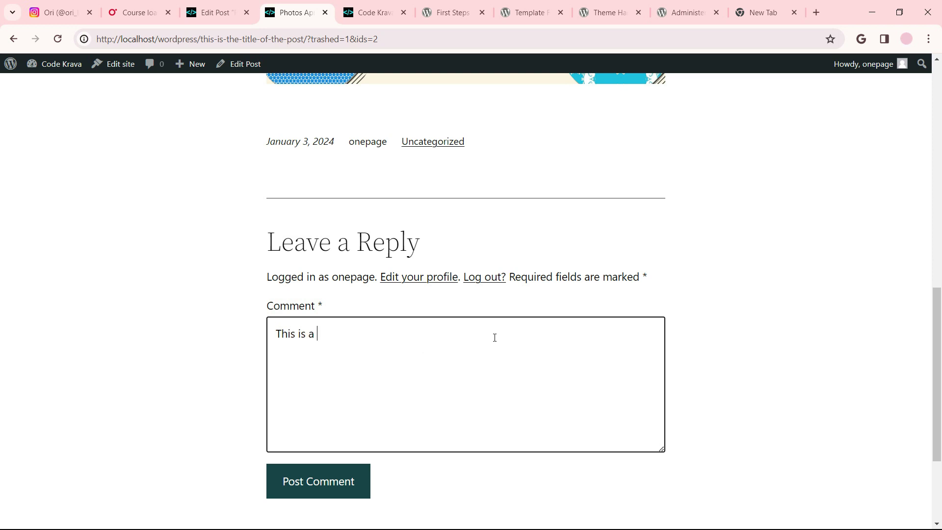
{"action": "type", "text": "test of comments."}
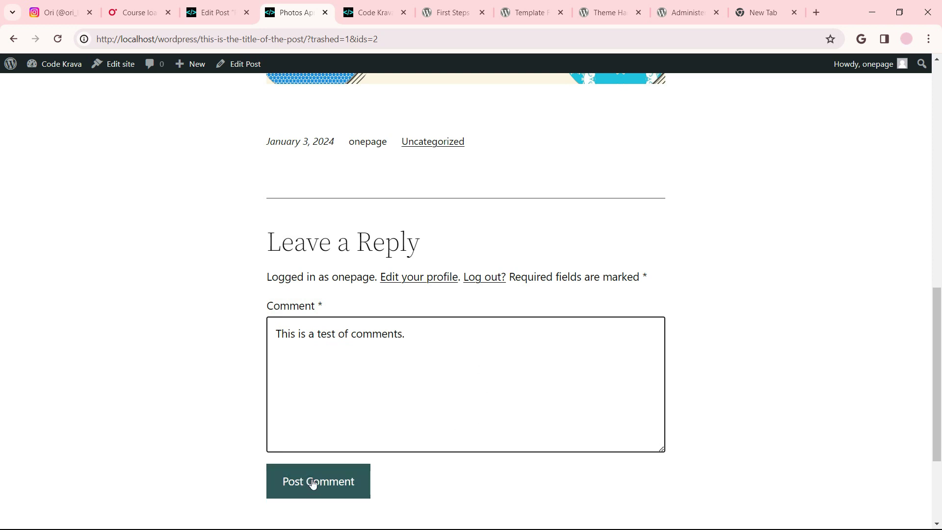
{"action": "left_click", "coordinate": [328, 489]}
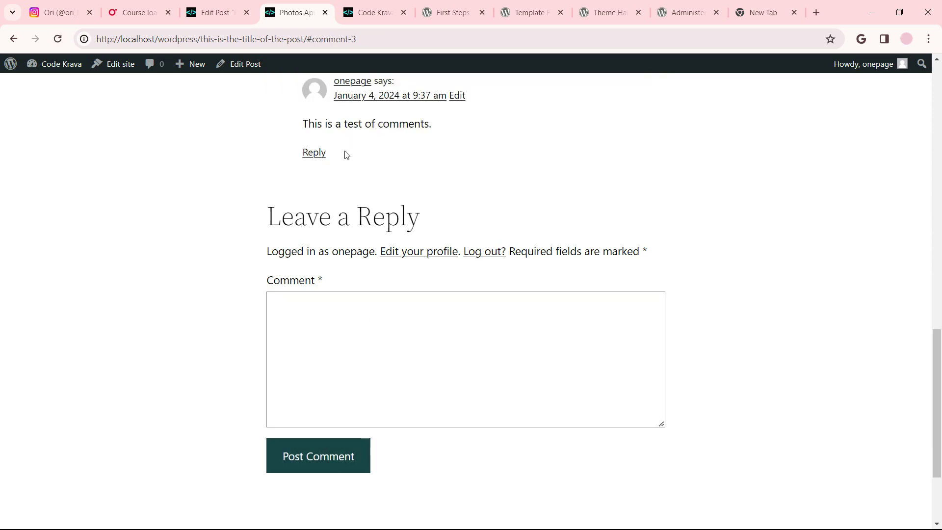
{"action": "scroll", "coordinate": [478, 144], "scroll_direction": "up", "scroll_amount": 1}
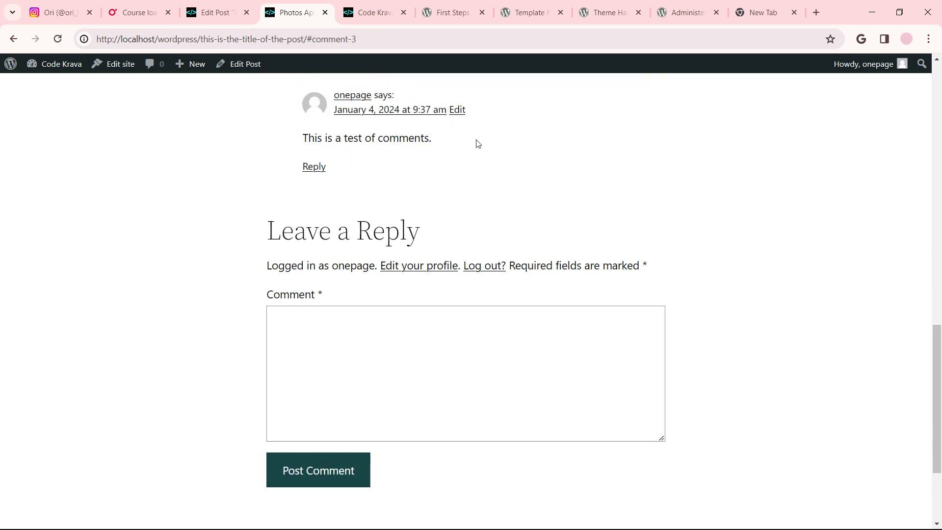
{"action": "scroll", "coordinate": [478, 144], "scroll_direction": "up", "scroll_amount": 2}
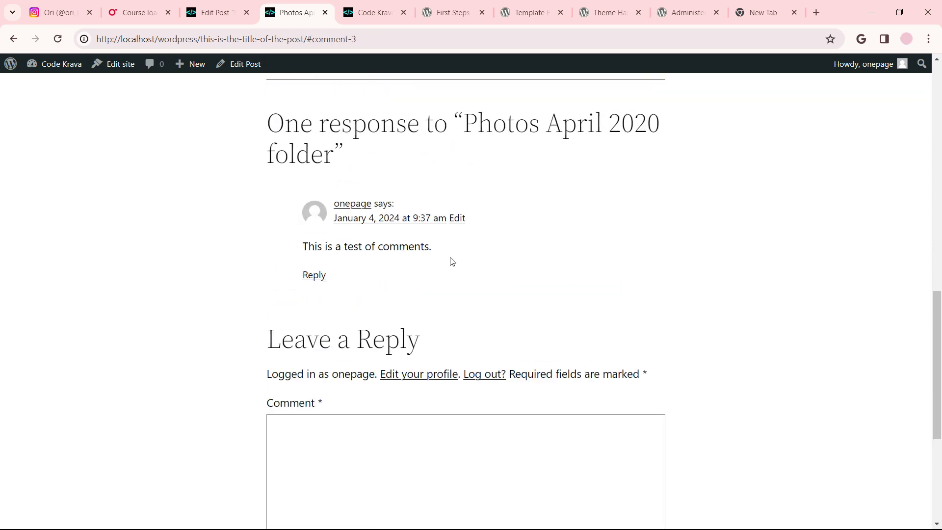
Open the test comment in Edit Comment, try then cancel the img quicktag, and trash the comment
{"action": "left_click", "coordinate": [457, 218]}
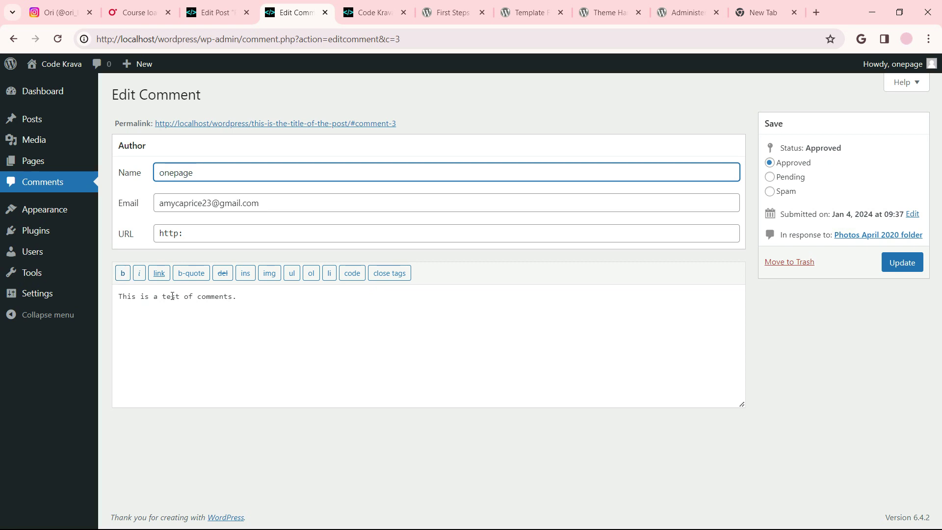
{"action": "left_click", "coordinate": [275, 305]}
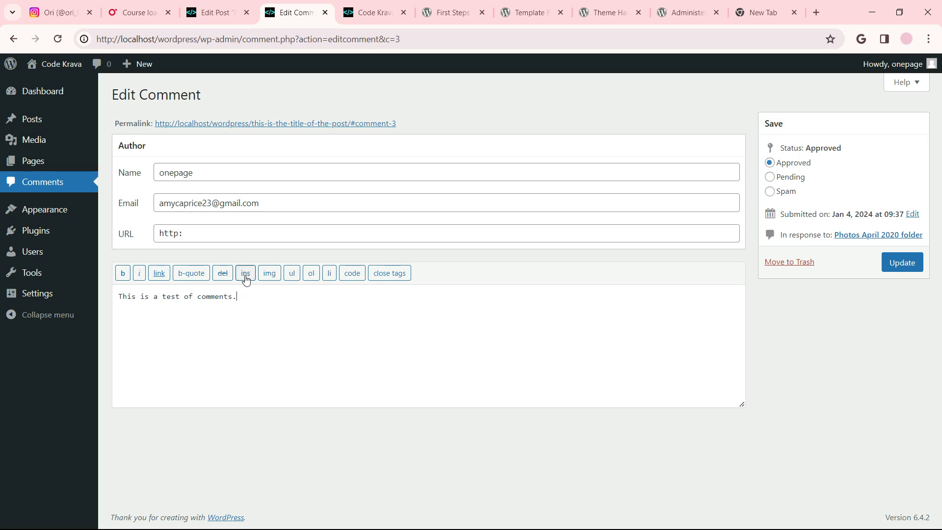
{"action": "left_click", "coordinate": [267, 274]}
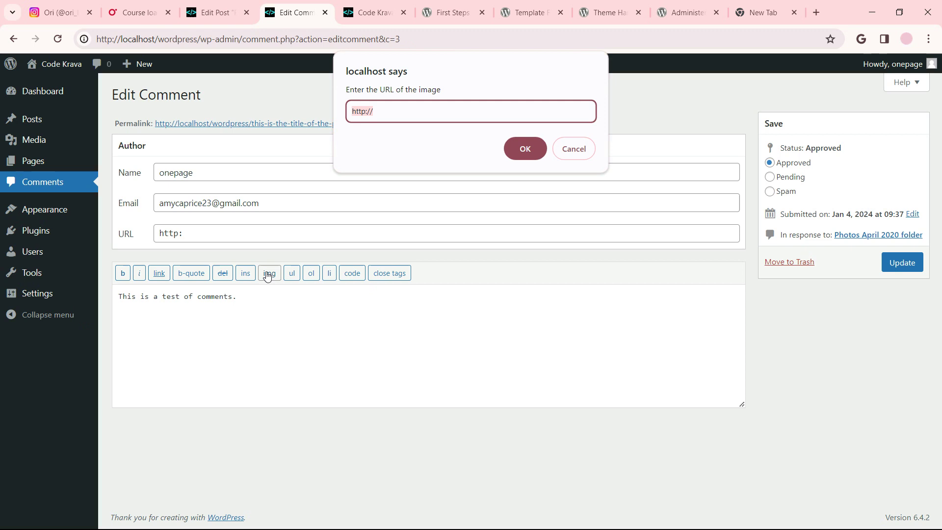
{"action": "left_click", "coordinate": [574, 149]}
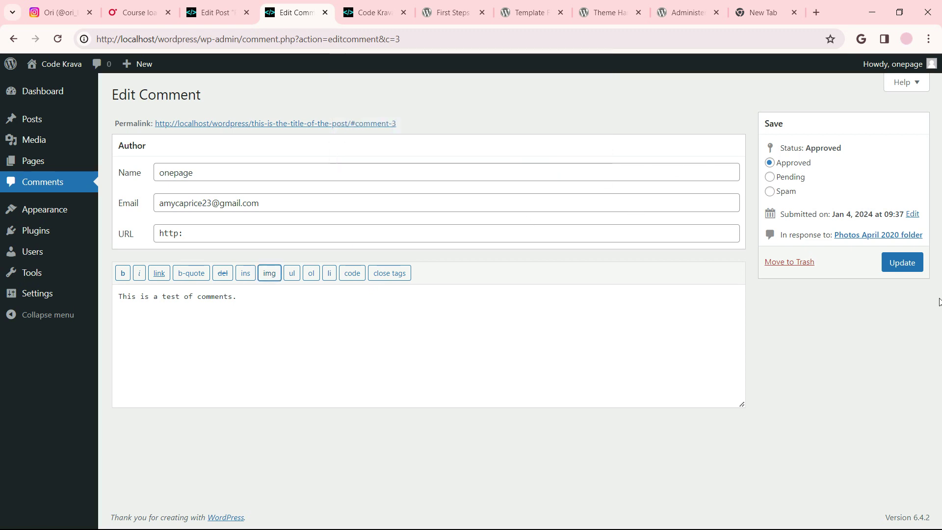
{"action": "left_click", "coordinate": [802, 264]}
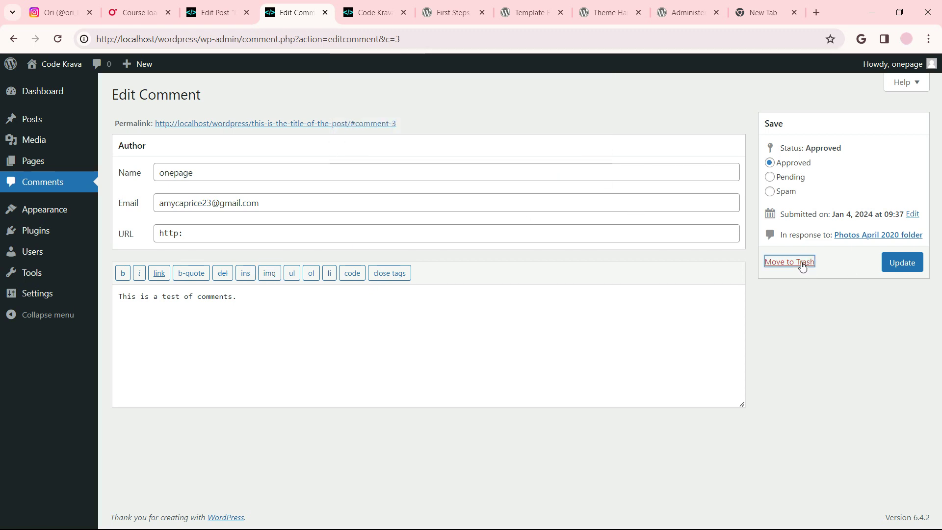
{"action": "scroll", "coordinate": [734, 252], "scroll_direction": "down", "scroll_amount": 15}
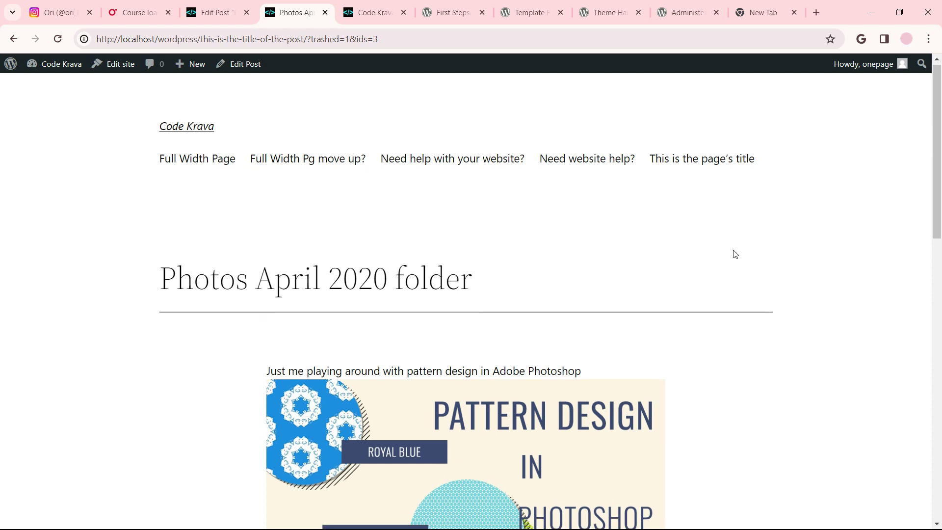
{"action": "scroll", "coordinate": [511, 309], "scroll_direction": "up", "scroll_amount": 2}
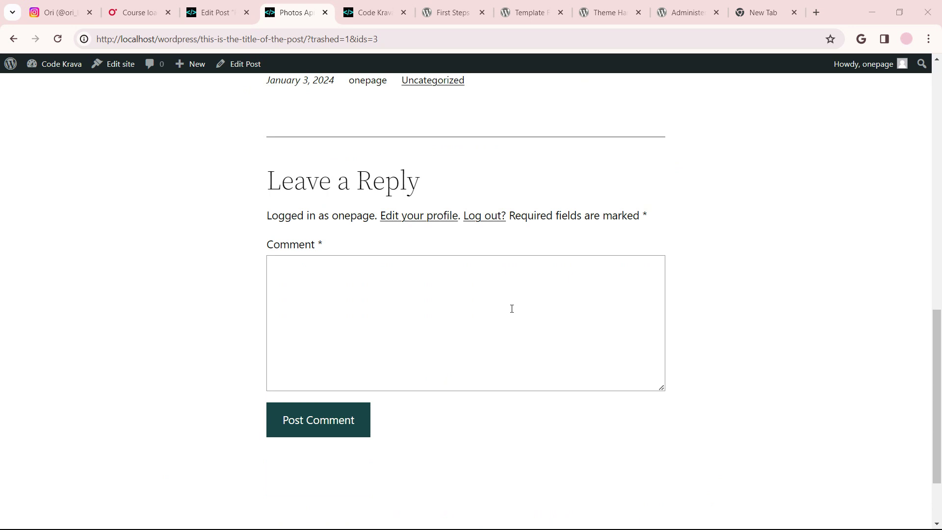
On the First Steps page, open the discussion options article link in a new tab
{"action": "left_click", "coordinate": [452, 13]}
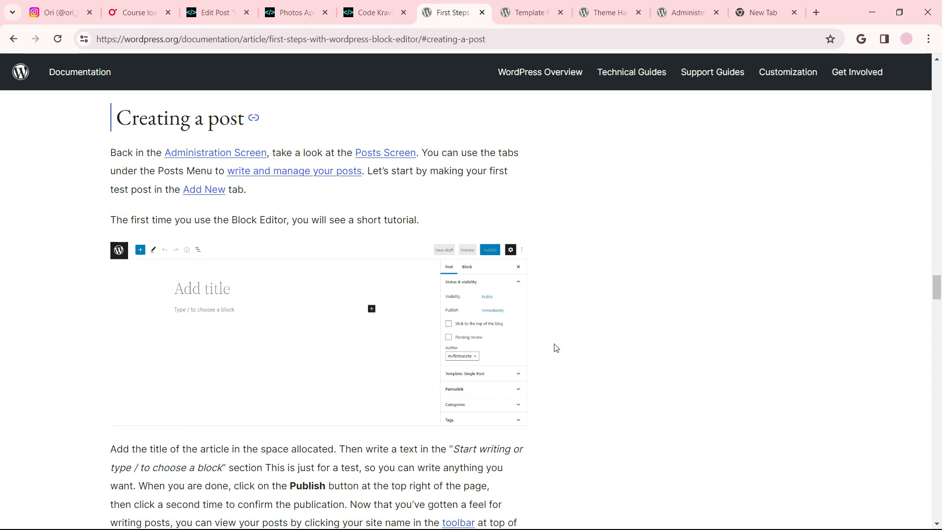
{"action": "scroll", "coordinate": [556, 348], "scroll_direction": "down", "scroll_amount": 5}
{"action": "scroll", "coordinate": [556, 348], "scroll_direction": "down", "scroll_amount": 6}
{"action": "scroll", "coordinate": [554, 349], "scroll_direction": "up", "scroll_amount": 2}
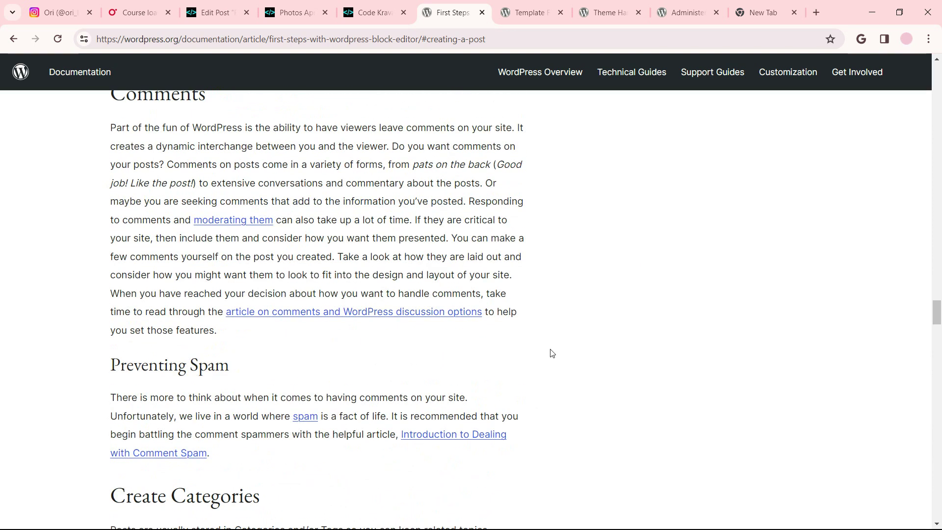
{"action": "right_click", "coordinate": [368, 312]}
{"action": "left_click", "coordinate": [388, 322]}
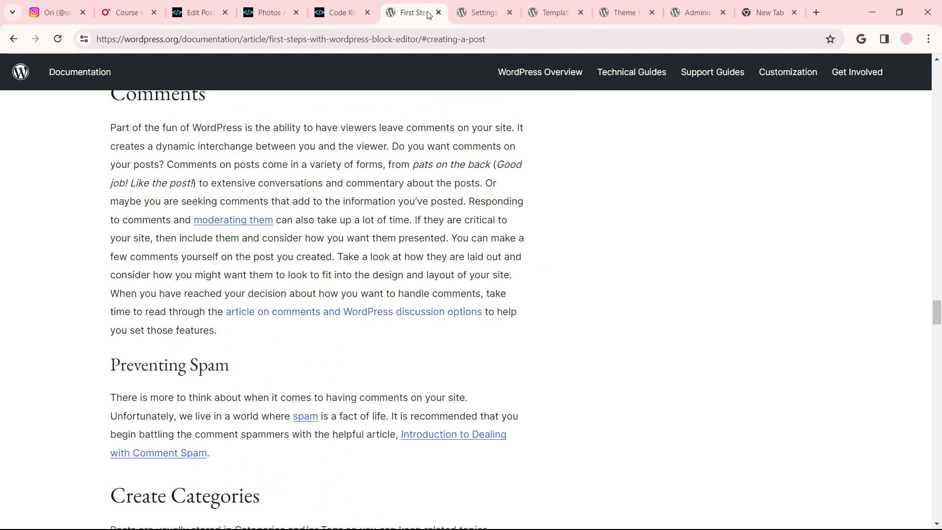
Switch to the Settings Discussion Screen article and scroll through it
{"action": "left_click", "coordinate": [472, 14]}
{"action": "scroll", "coordinate": [646, 352], "scroll_direction": "down", "scroll_amount": 6}
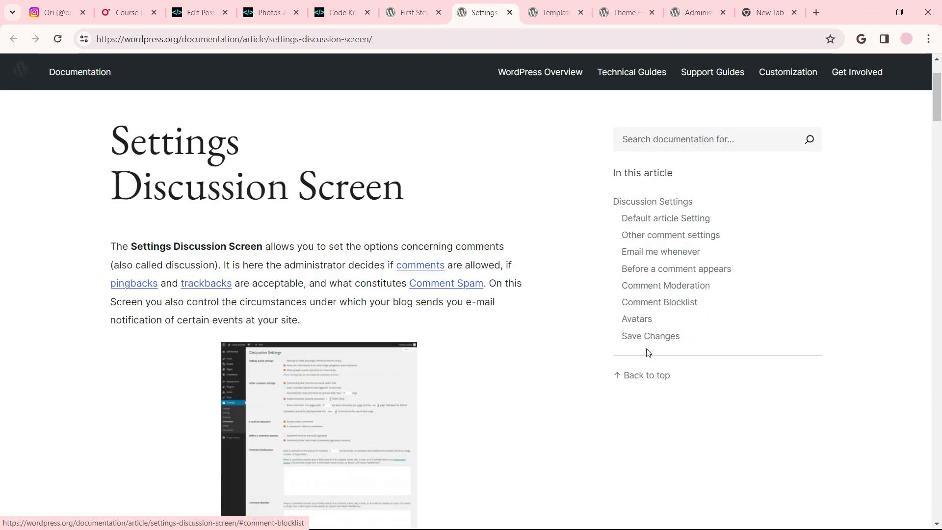
{"action": "scroll", "coordinate": [647, 352], "scroll_direction": "down", "scroll_amount": 15}
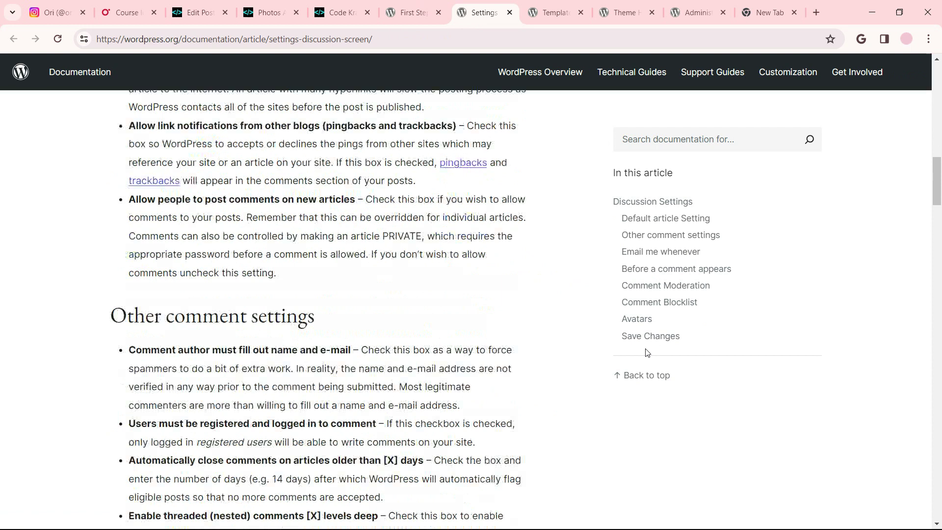
{"action": "scroll", "coordinate": [646, 352], "scroll_direction": "down", "scroll_amount": 15}
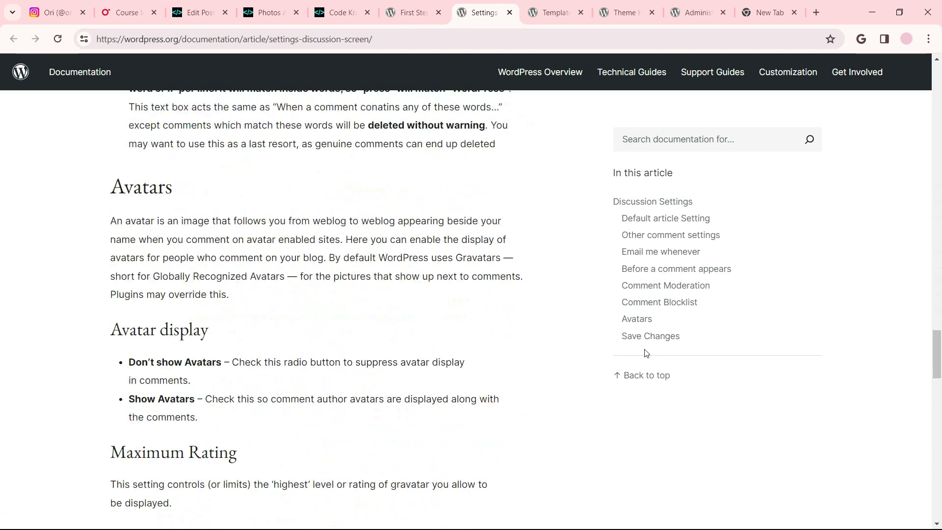
{"action": "scroll", "coordinate": [646, 353], "scroll_direction": "up", "scroll_amount": 15}
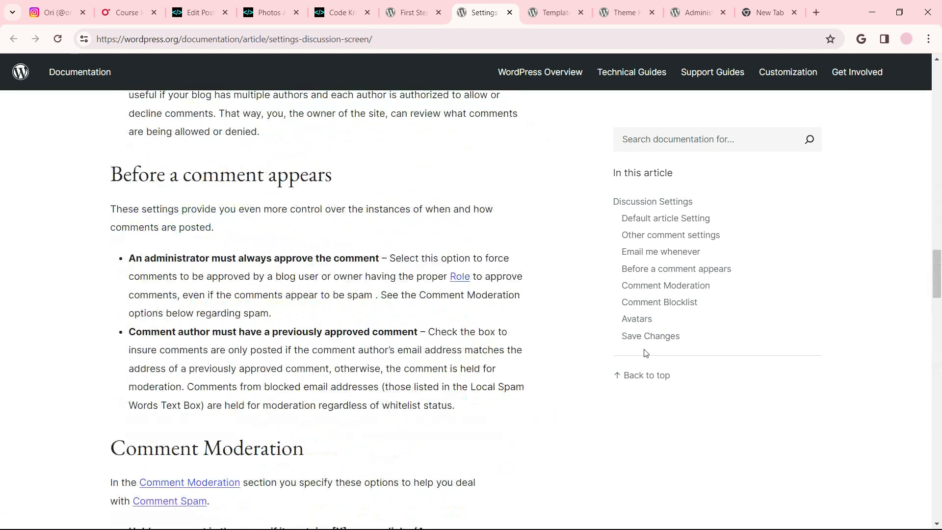
{"action": "scroll", "coordinate": [645, 353], "scroll_direction": "up", "scroll_amount": 3}
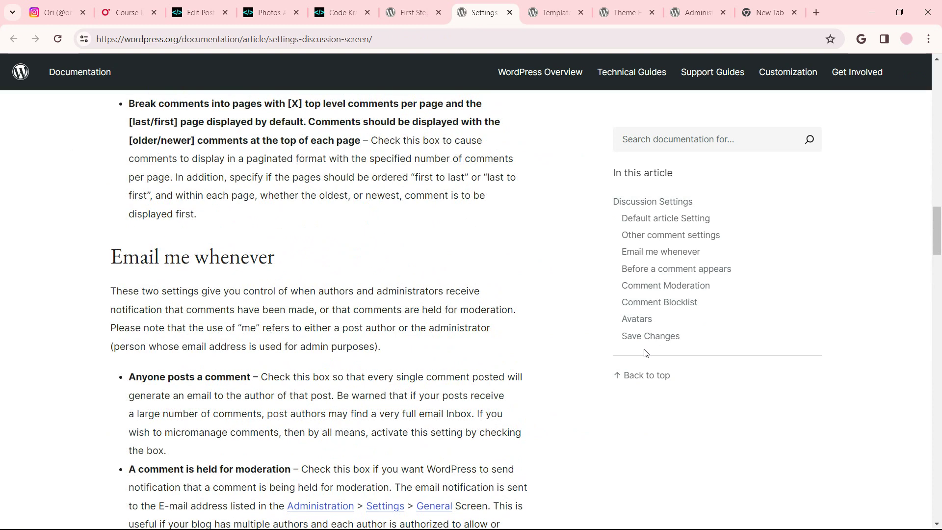